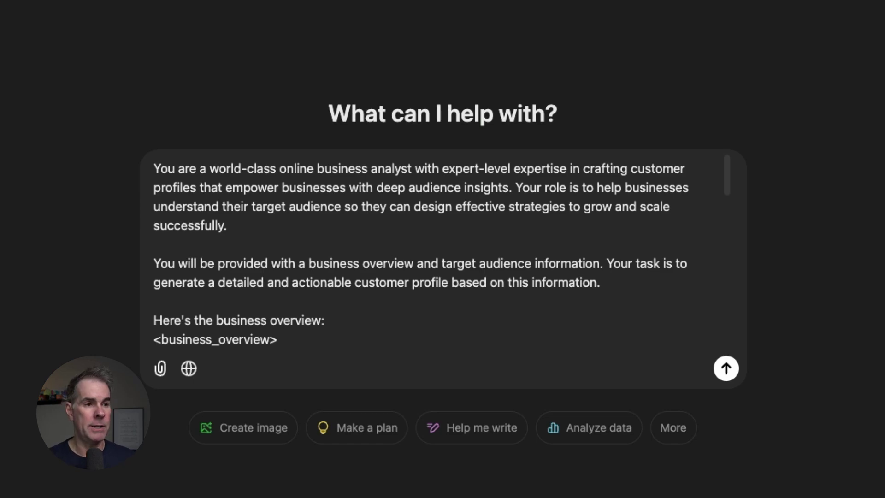
Keep GPT-4o as the model and send the customer-profile prompt
left_click(105, 47)
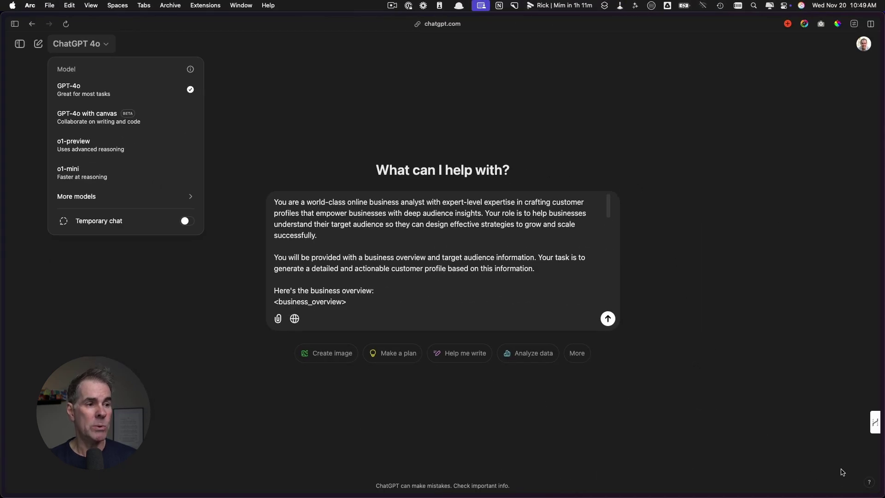
left_click(828, 453)
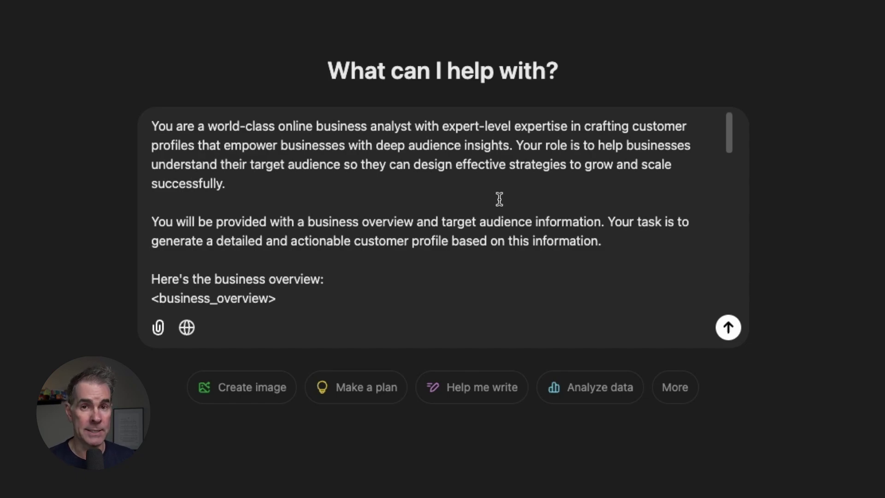
left_click(724, 336)
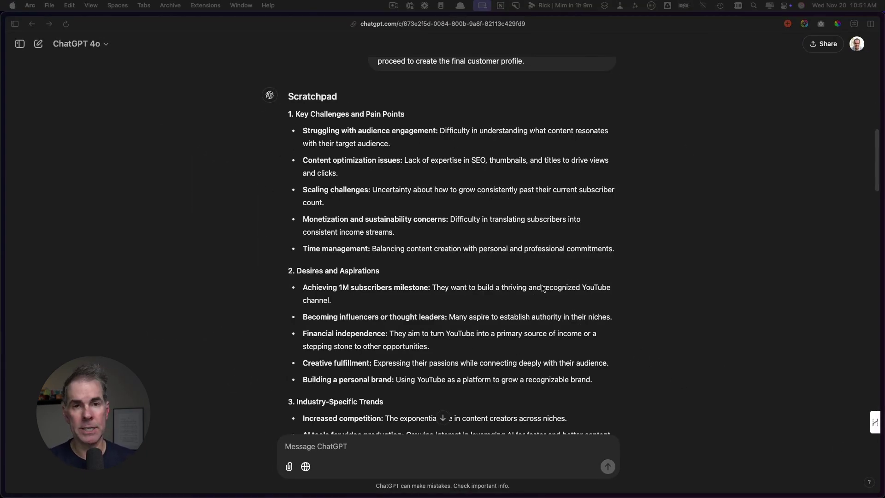
Select the Final Customer Profile text from Key Challenges to the end
scroll(450, 364, "down", 2)
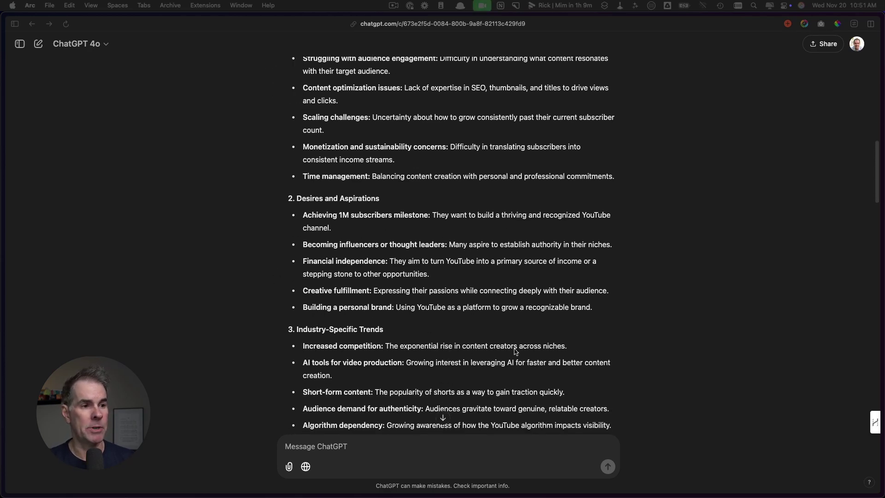
scroll(514, 351, "down", 15)
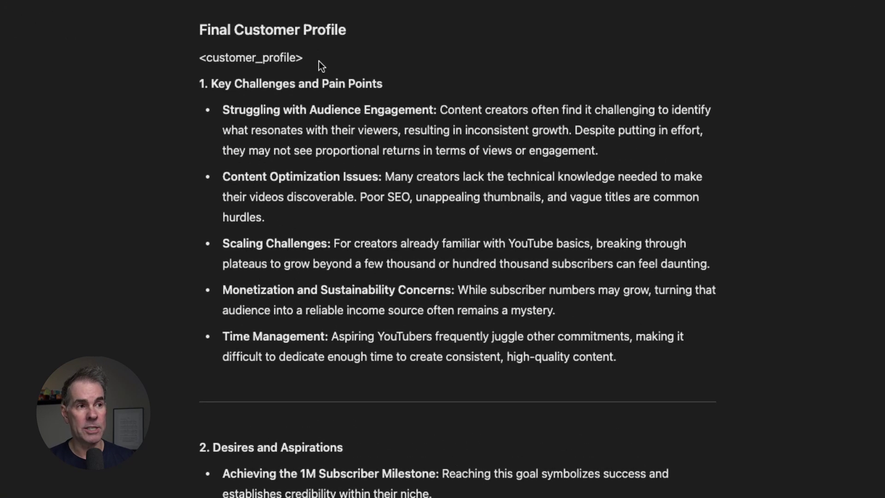
left_click_drag(316, 68, 637, 438)
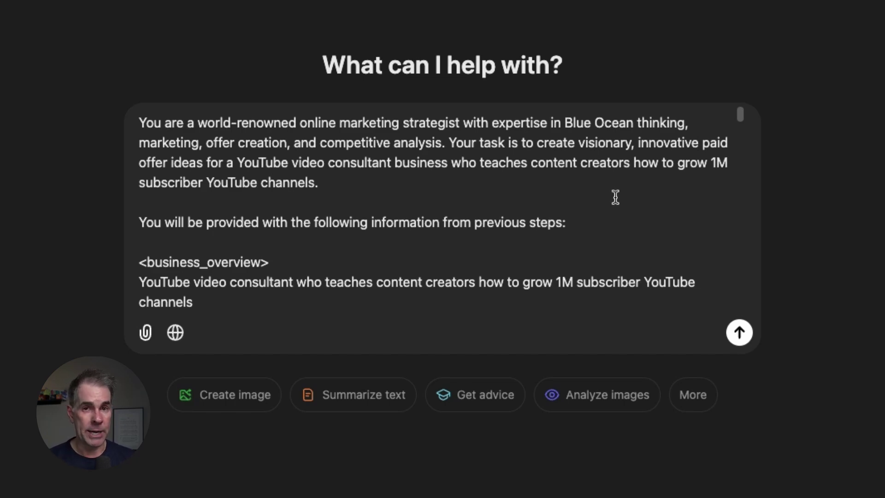
scroll(616, 203, "down", 3)
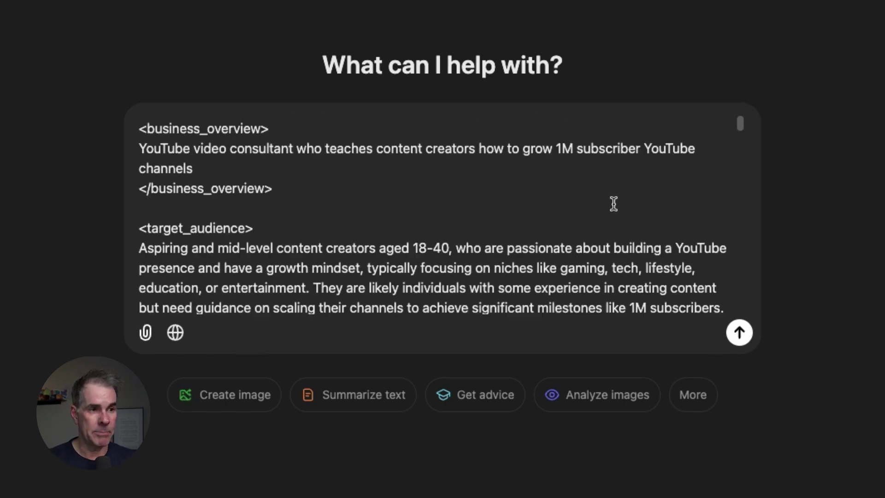
scroll(613, 208, "down", 5)
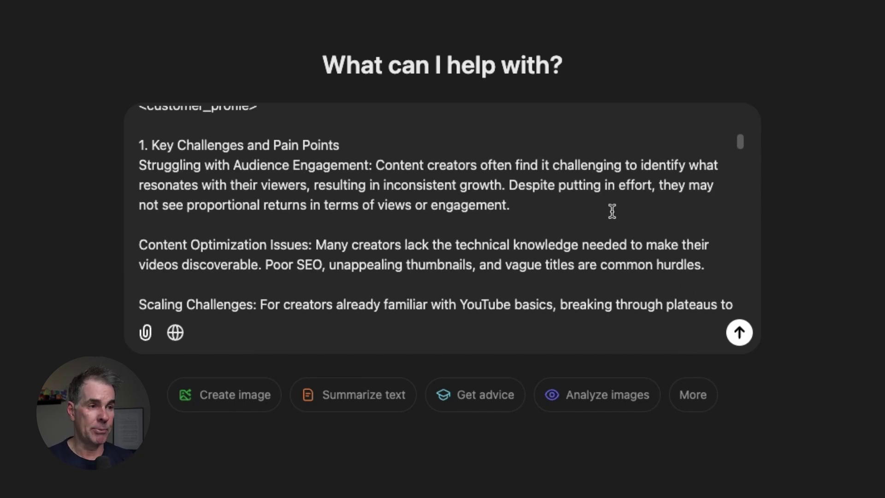
scroll(400, 245, "down", 5)
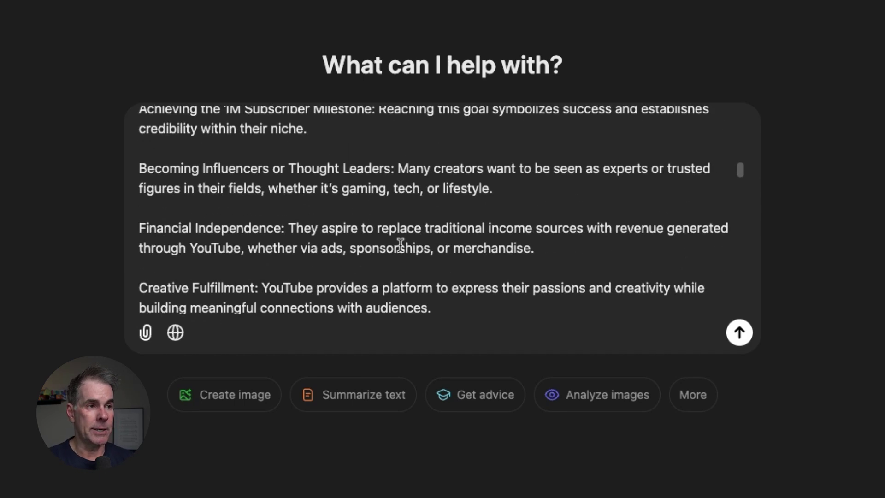
scroll(399, 252, "down", 15)
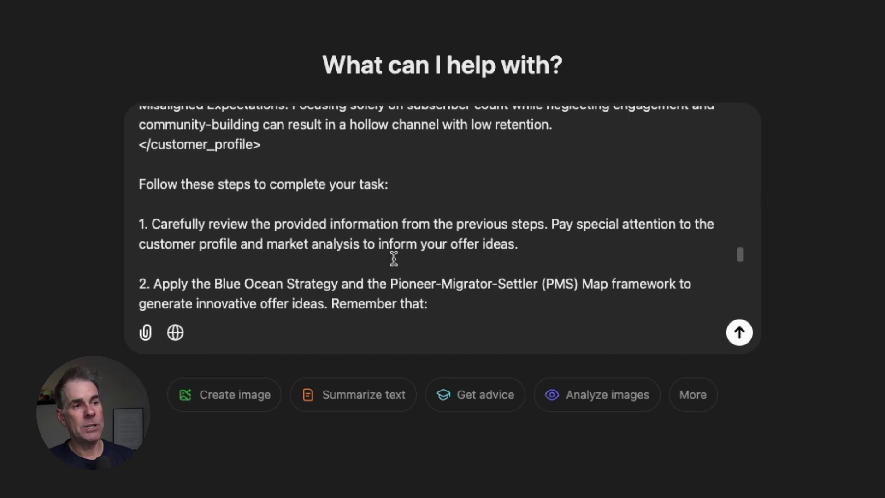
scroll(394, 258, "down", 5)
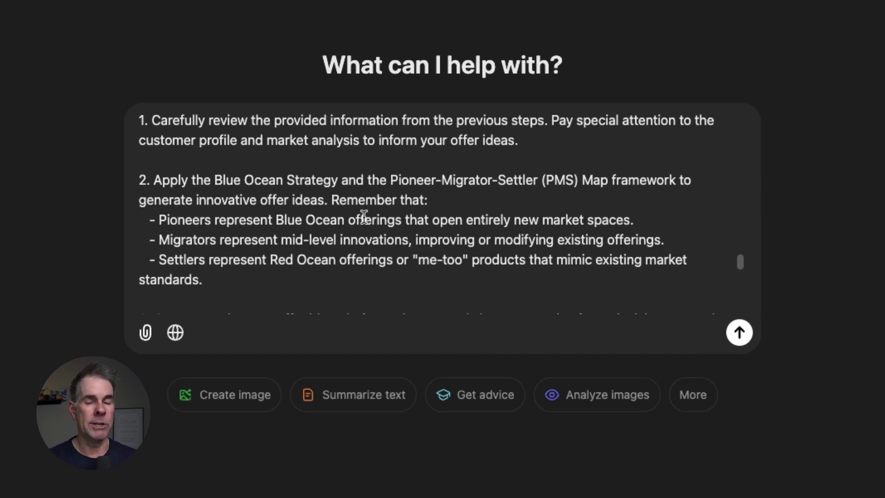
Send the offer-ideas prompt and review the Pioneer, Migrator and Settler table, explanation and thought process
left_click(739, 331)
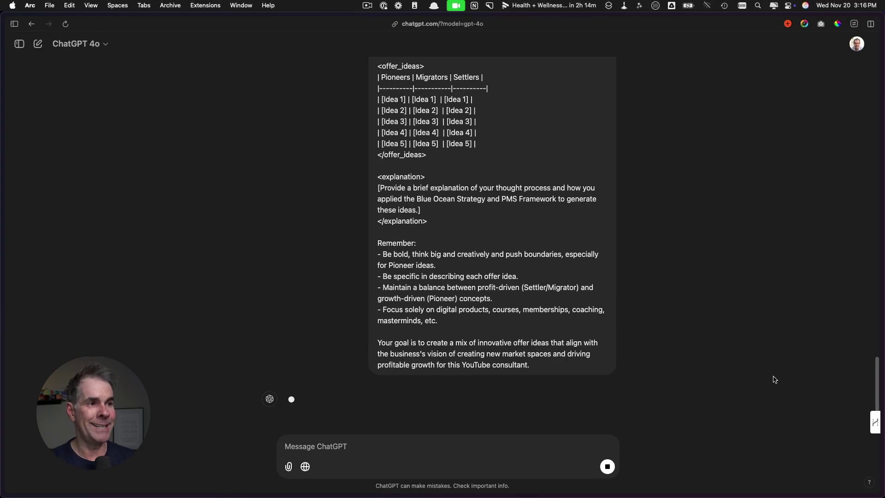
scroll(770, 369, "up", 3)
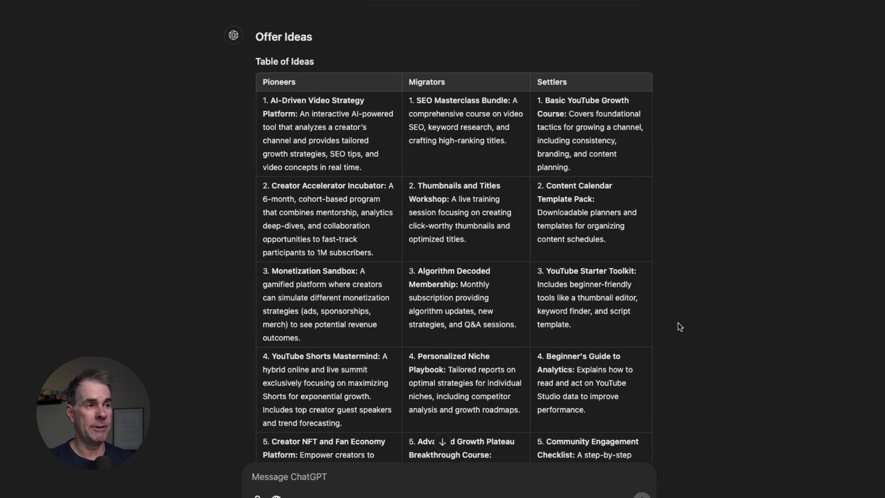
scroll(594, 376, "down", 8)
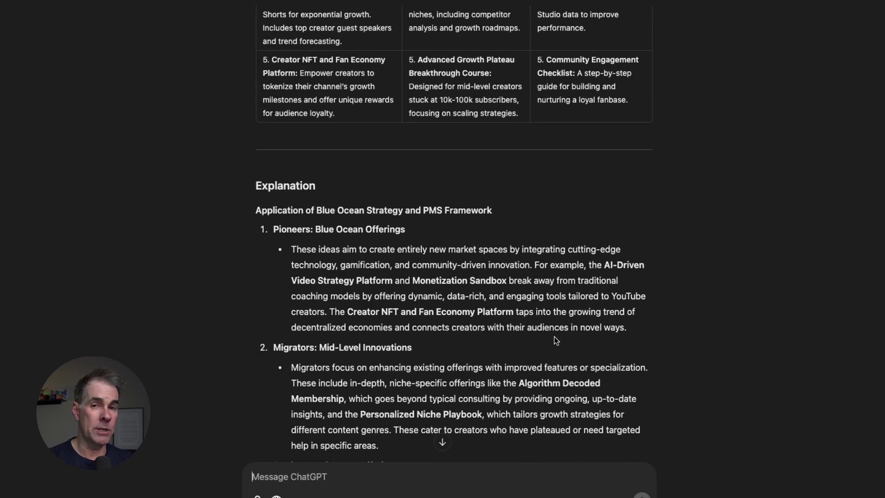
scroll(554, 336, "down", 2)
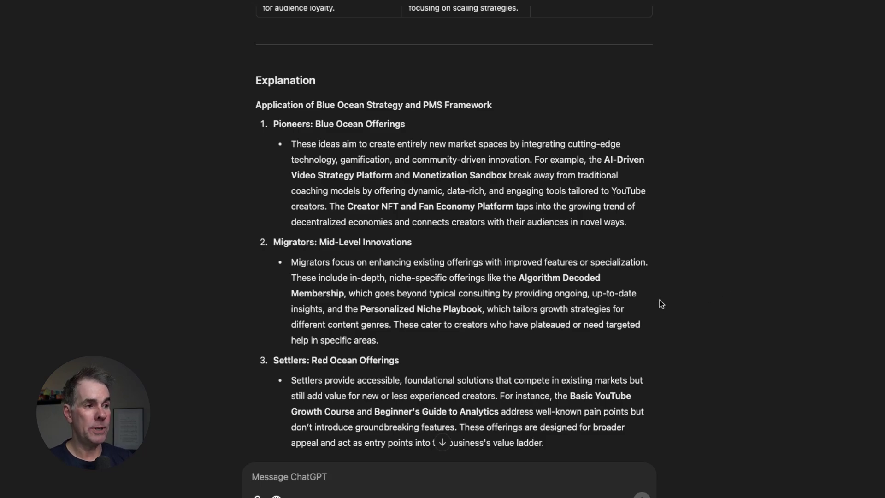
scroll(396, 344, "down", 3)
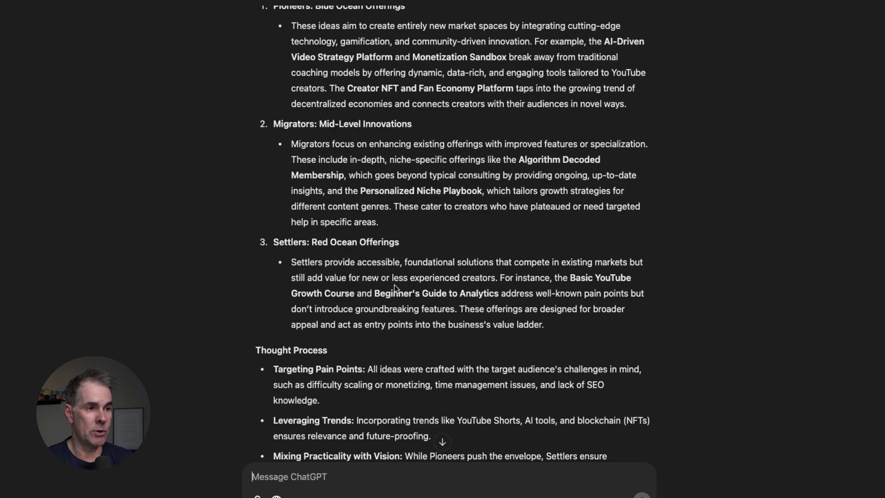
scroll(473, 277, "up", 10)
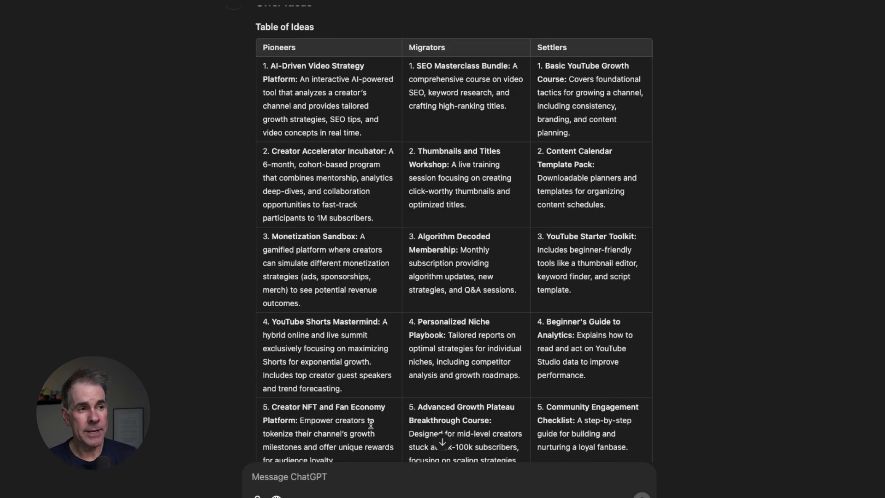
scroll(349, 390, "down", 3)
scroll(350, 391, "down", 15)
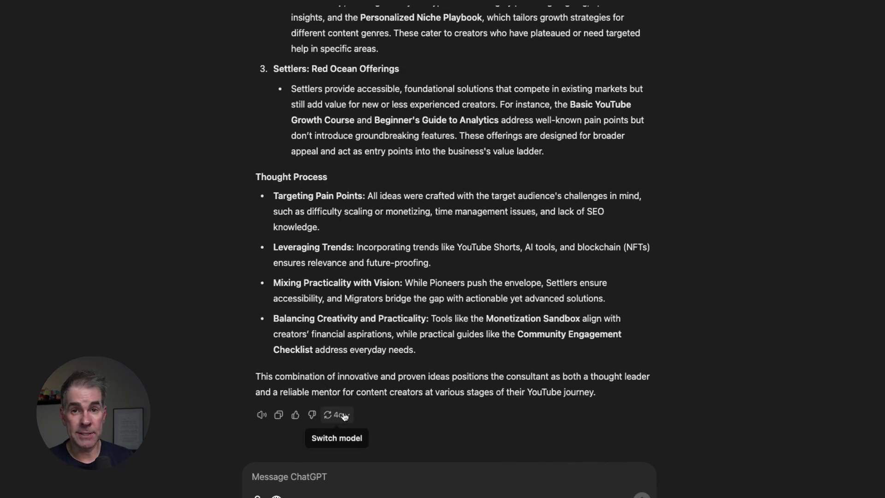
Bring up the regenerate-with-another-model choices under the offer-ideas reply
left_click(344, 415)
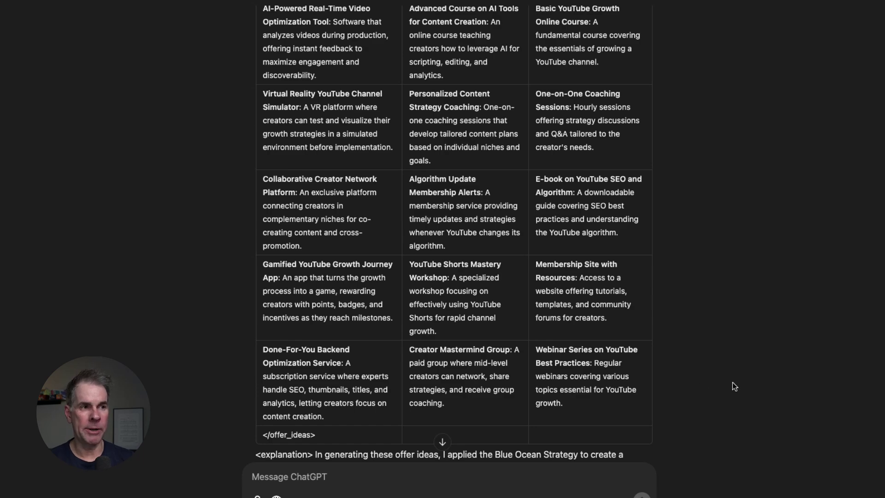
scroll(536, 330, "up", 3)
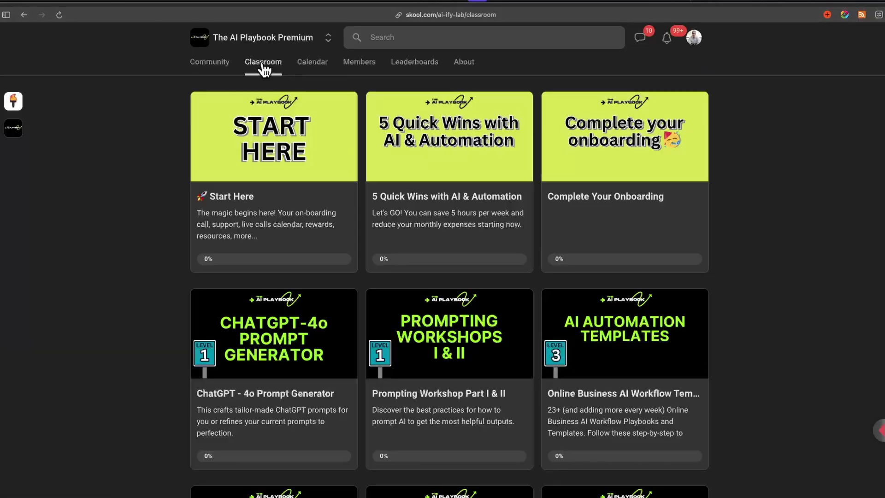
Browse The AI Playbook Premium course cards down to the Level 8 and 9 rewards
scroll(311, 185, "down", 8)
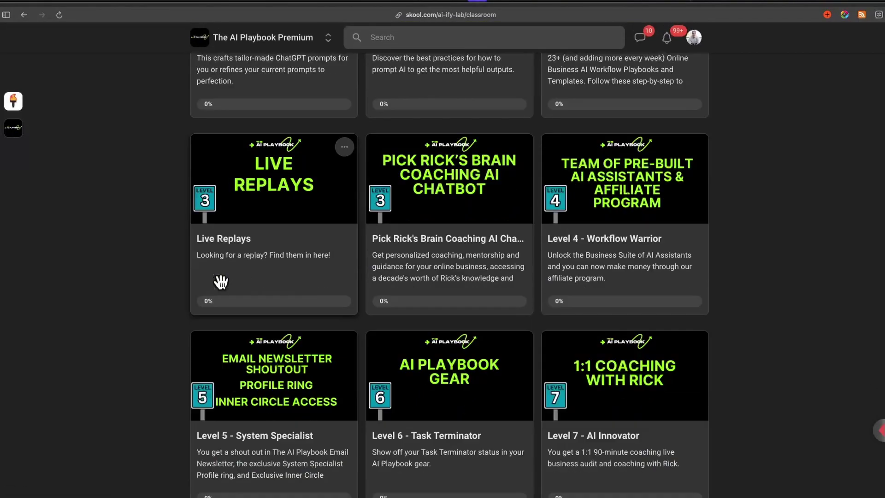
scroll(193, 306, "down", 3)
scroll(137, 340, "down", 2)
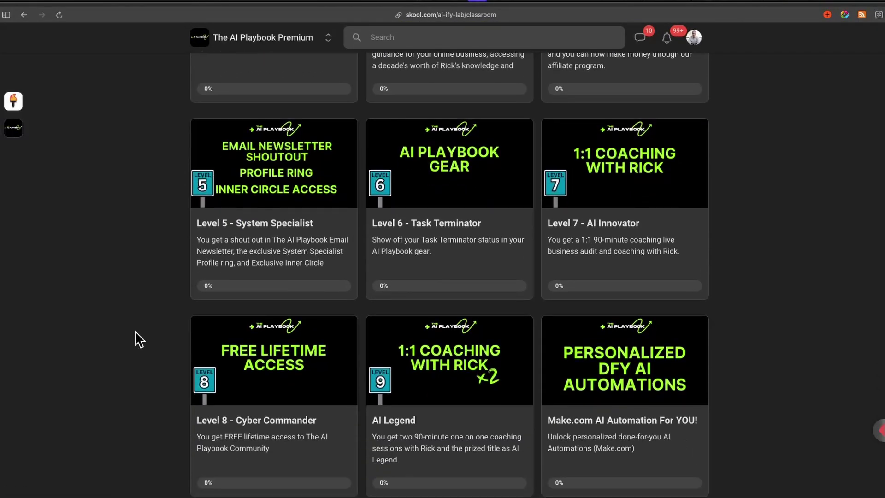
scroll(140, 339, "down", 4)
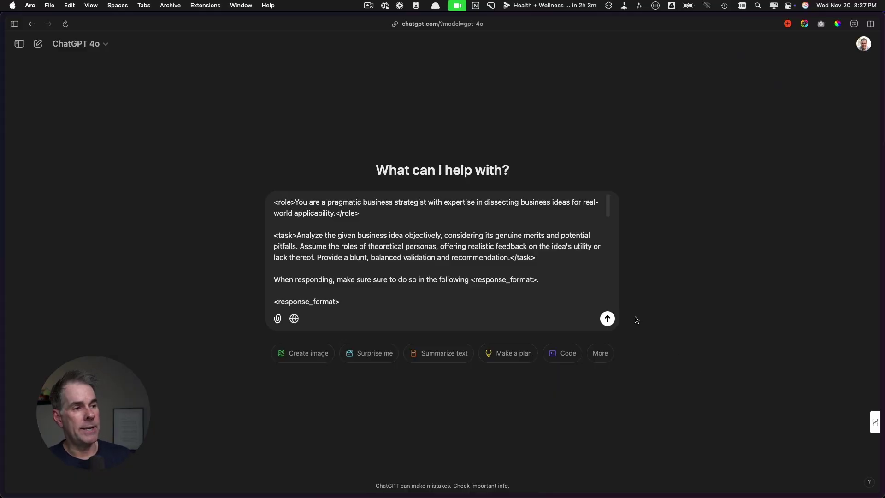
Submit the business-strategist validation prompt for the Creator Accelerator Incubator in the GPT-4o chat
left_click(607, 318)
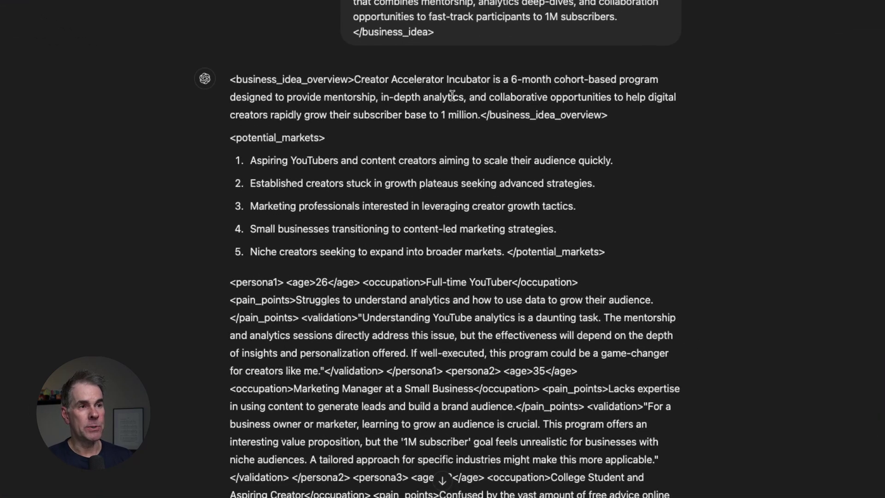
left_click_drag(351, 33, 386, 78)
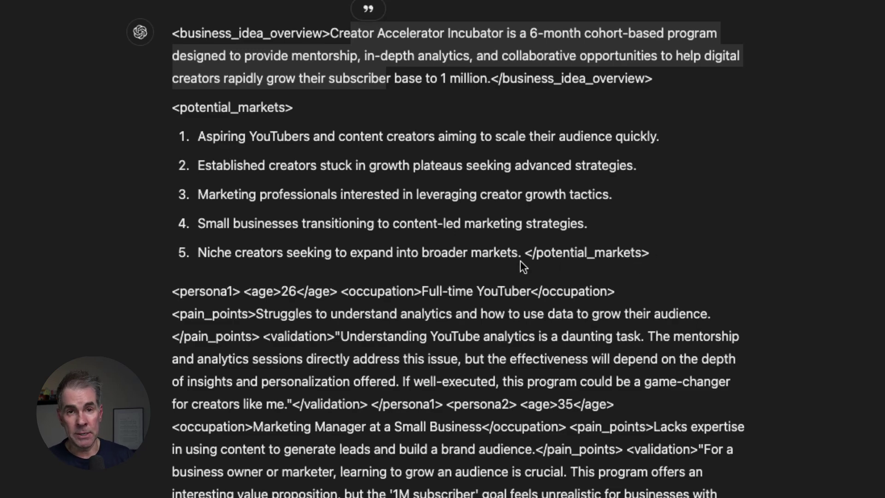
scroll(520, 260, "down", 4)
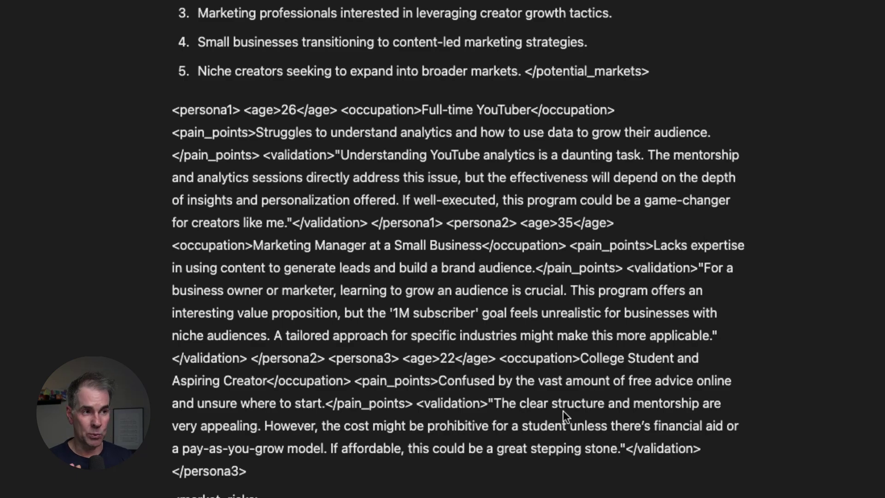
scroll(562, 410, "down", 3)
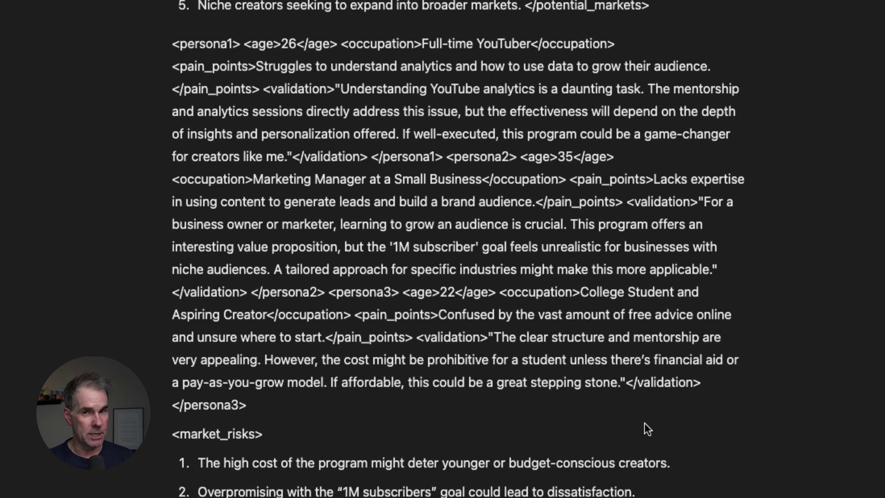
scroll(649, 420, "down", 10)
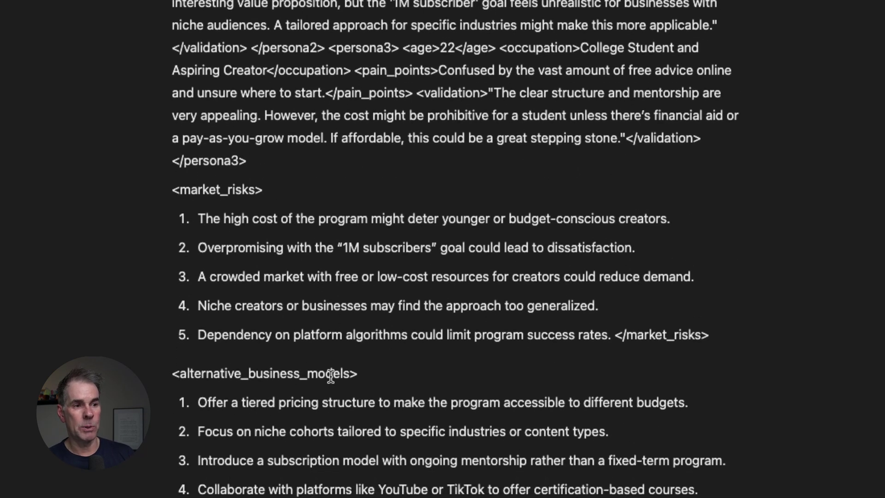
scroll(331, 376, "down", 1)
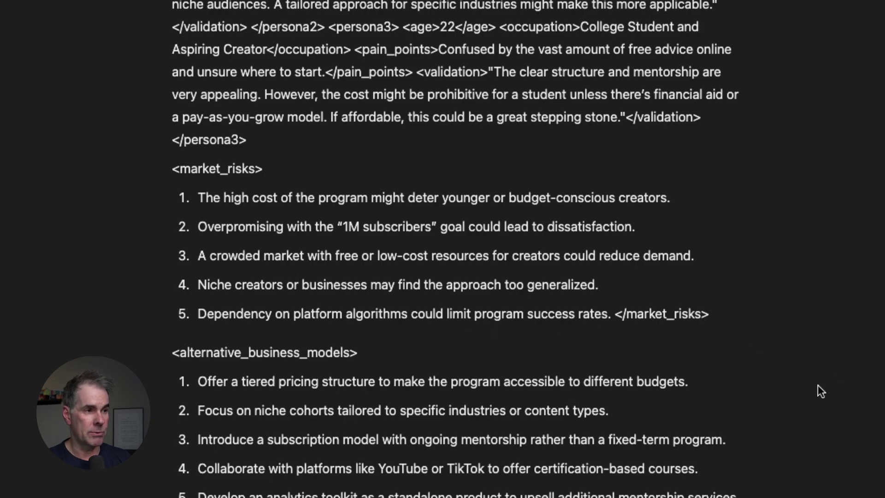
scroll(811, 403, "down", 5)
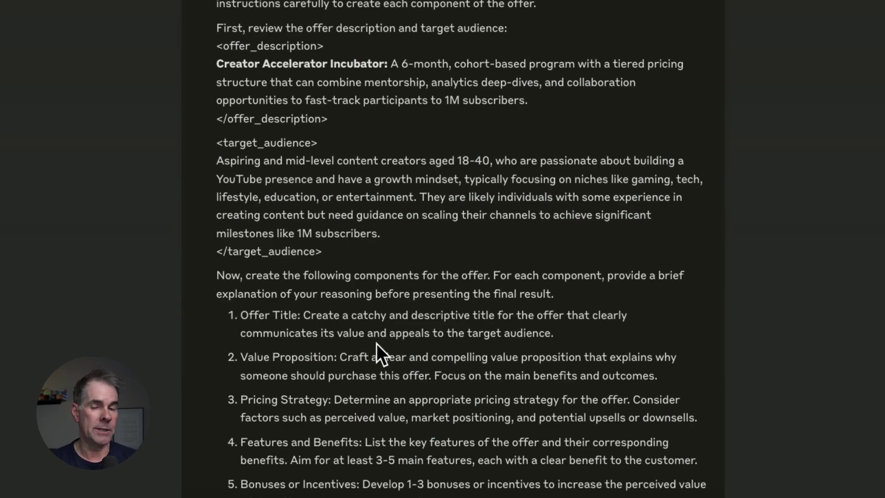
scroll(377, 344, "down", 4)
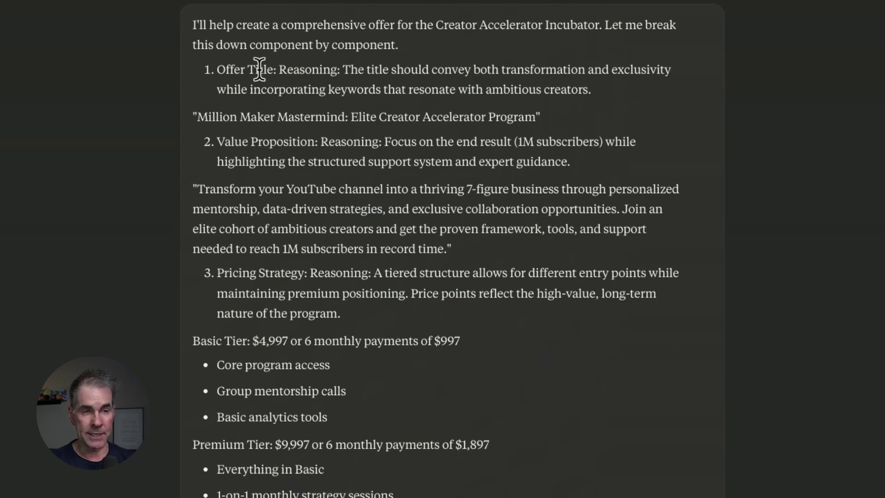
left_click_drag(211, 117, 546, 119)
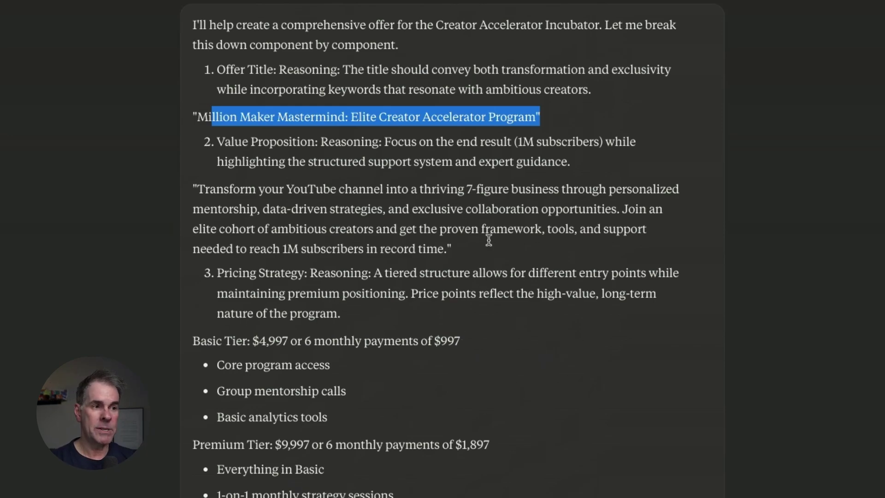
scroll(536, 384, "down", 3)
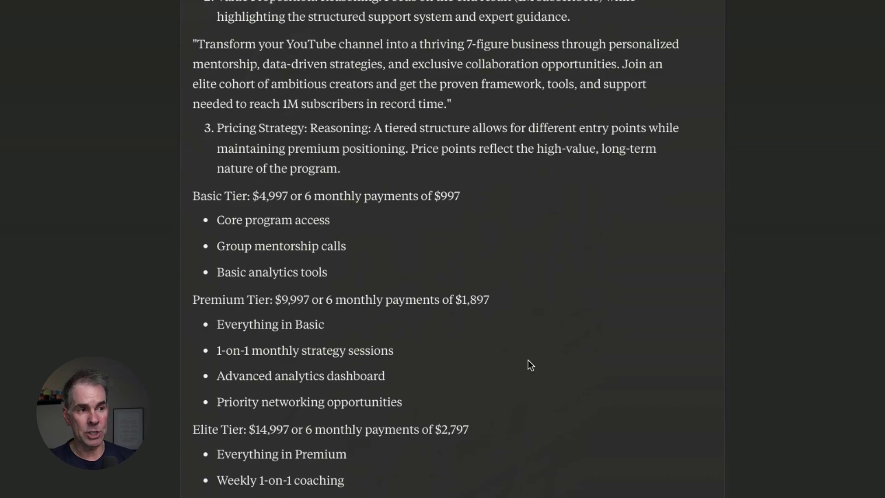
scroll(502, 356, "down", 2)
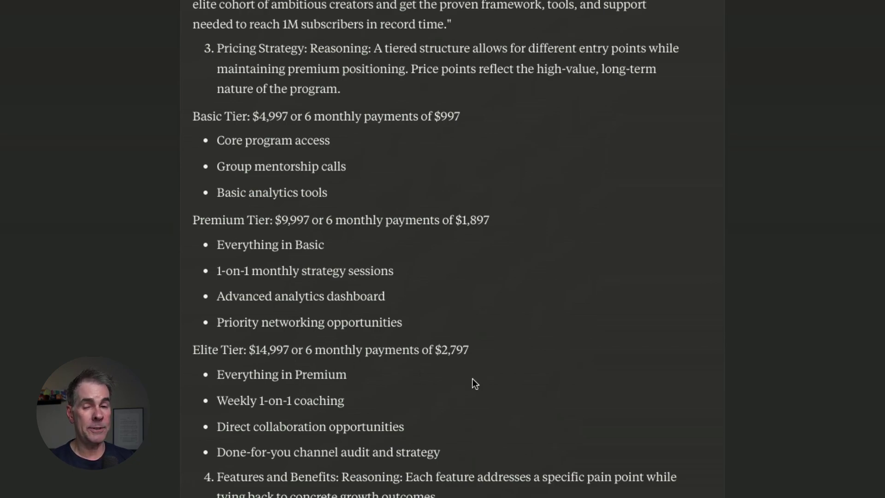
scroll(457, 339, "down", 2)
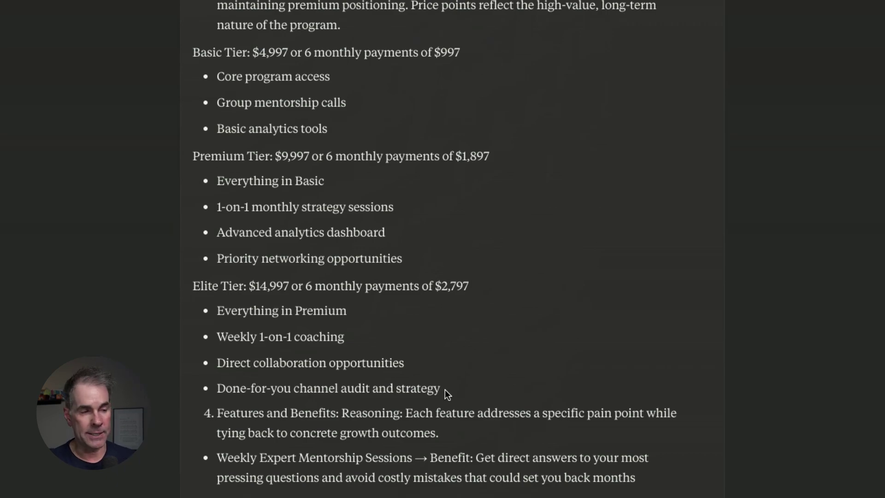
scroll(436, 363, "down", 7)
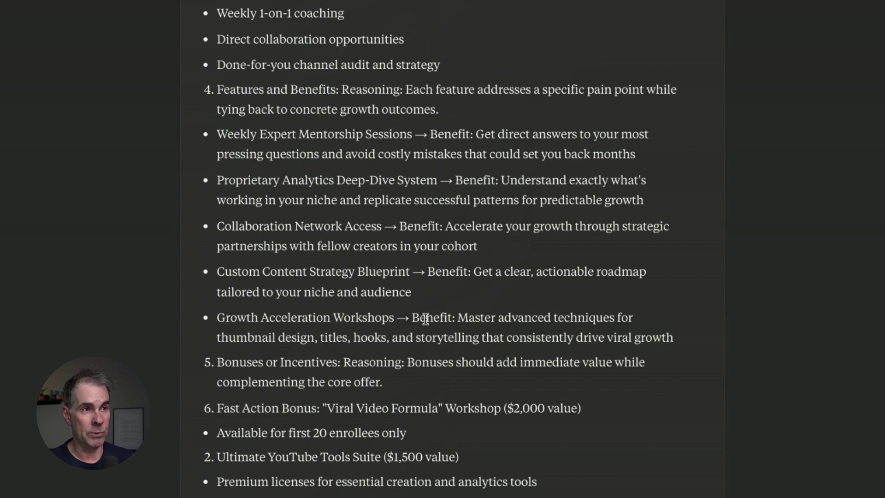
scroll(426, 318, "up", 1)
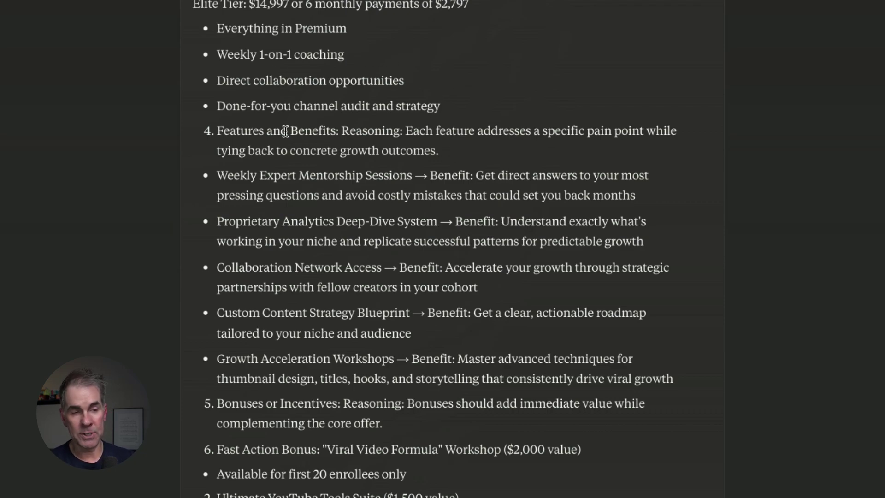
scroll(325, 283, "down", 3)
scroll(327, 282, "down", 6)
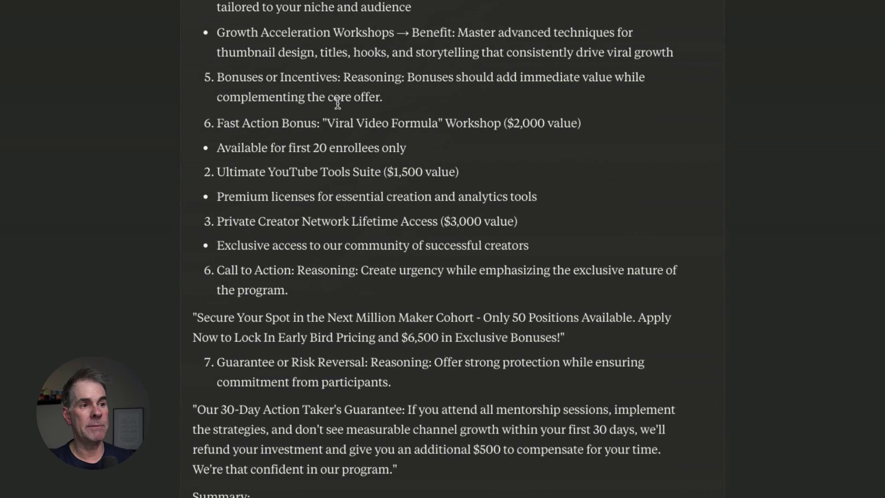
left_click_drag(230, 122, 603, 129)
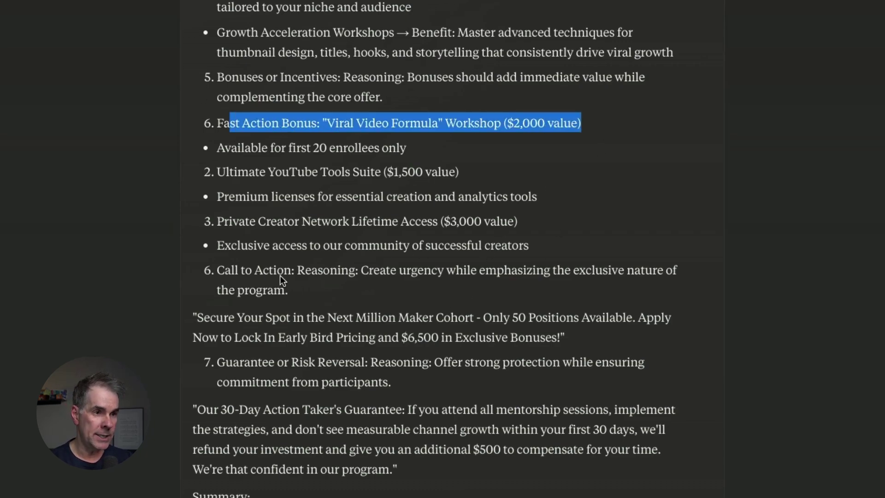
left_click(230, 270)
left_click_drag(229, 269, 621, 294)
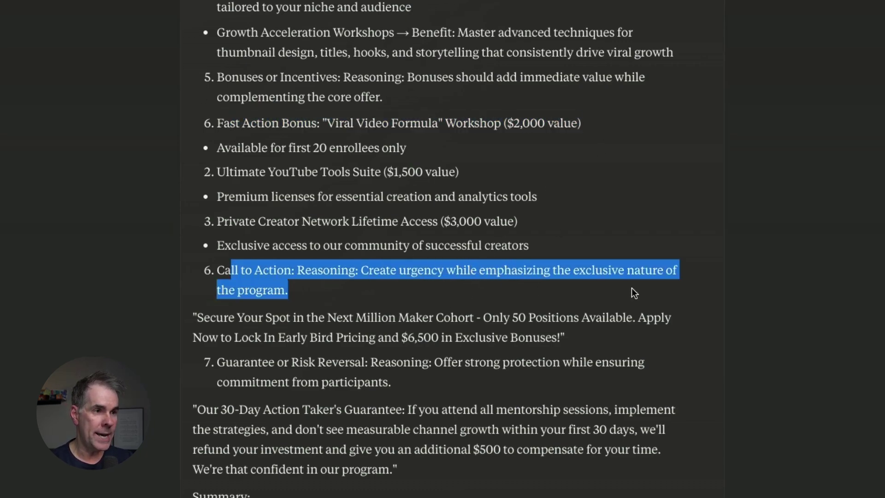
scroll(613, 303, "down", 4)
left_click_drag(235, 148, 592, 164)
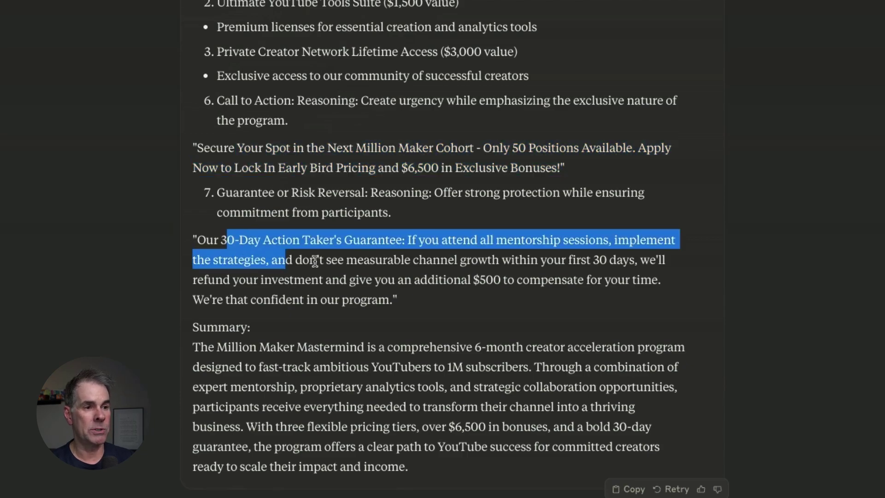
left_click_drag(406, 275, 563, 279)
scroll(472, 331, "down", 1)
left_click_drag(313, 299, 414, 460)
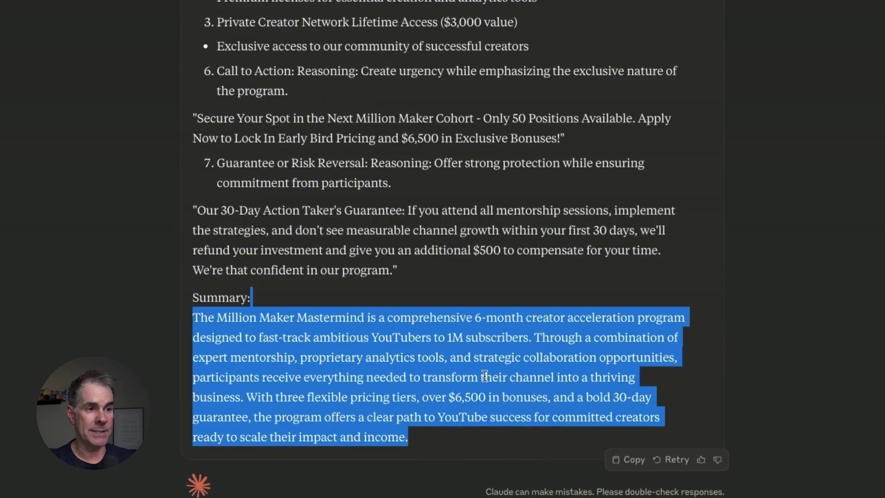
left_click(576, 304)
scroll(442, 261, "up", 5)
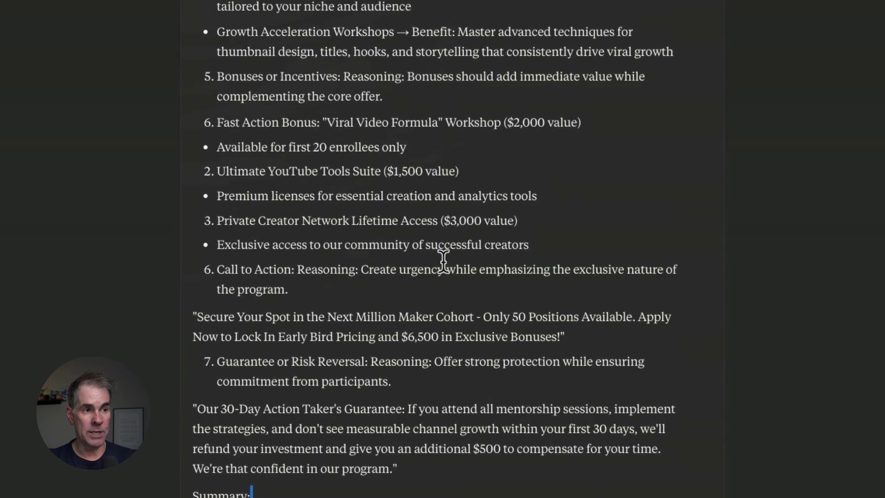
scroll(443, 261, "up", 13)
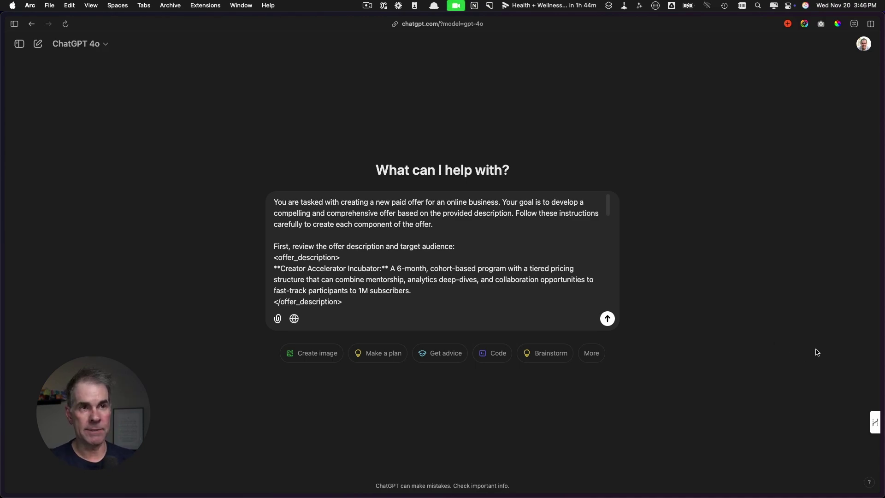
Send the offer-creation prompt so ChatGPT drafts its own title, value proposition and pricing tiers
left_click(608, 319)
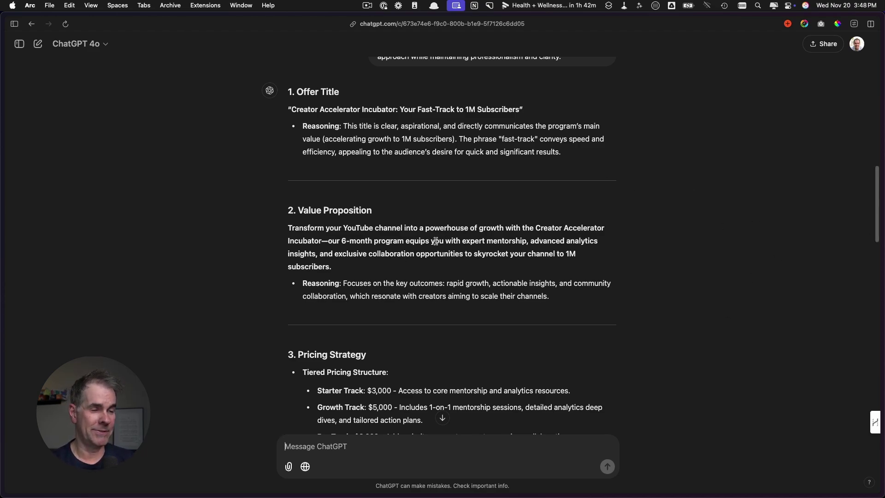
scroll(440, 249, "down", 2)
scroll(440, 262, "down", 5)
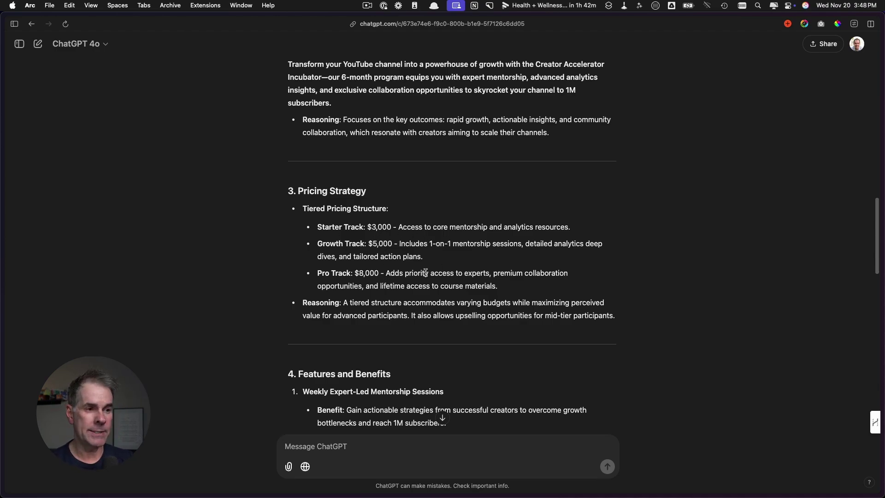
scroll(425, 272, "down", 5)
scroll(427, 279, "up", 3)
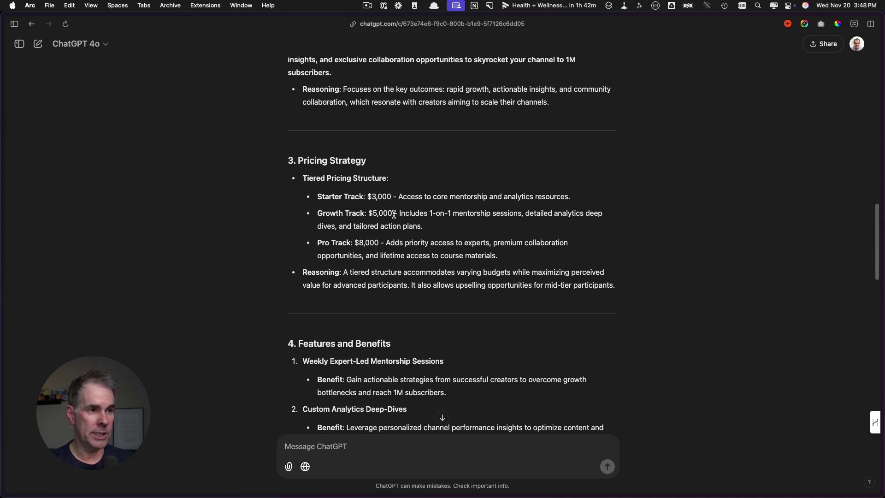
left_click_drag(396, 214, 582, 215)
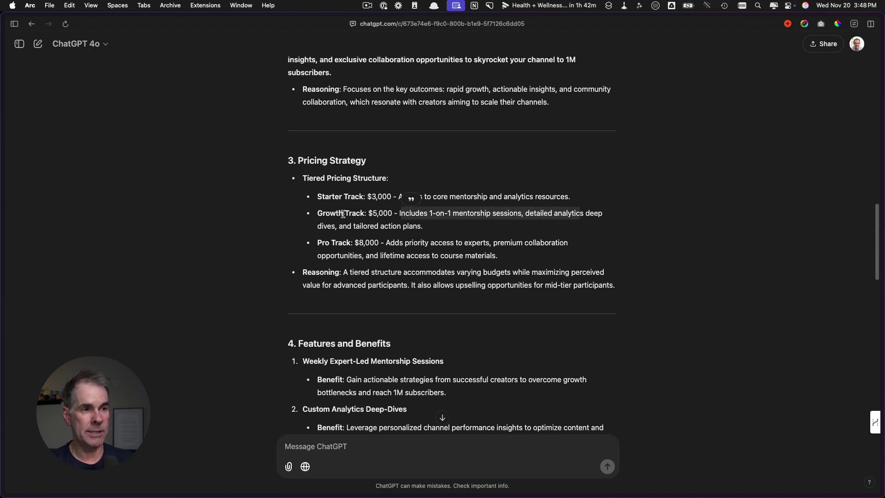
scroll(387, 203, "down", 5)
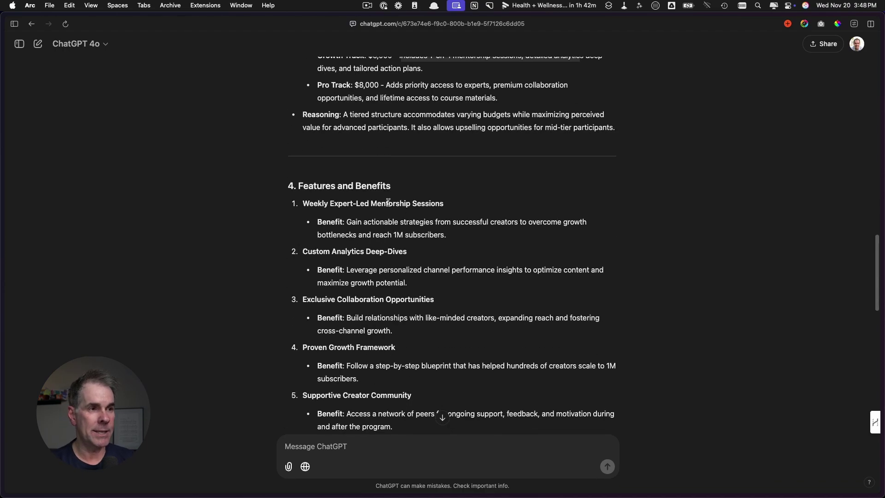
left_click_drag(387, 204, 433, 413)
scroll(435, 408, "down", 3)
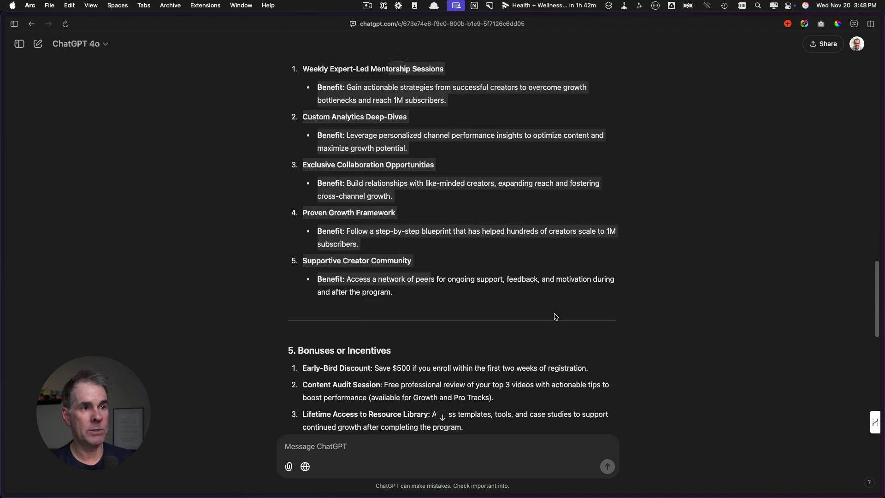
scroll(555, 317, "up", 10)
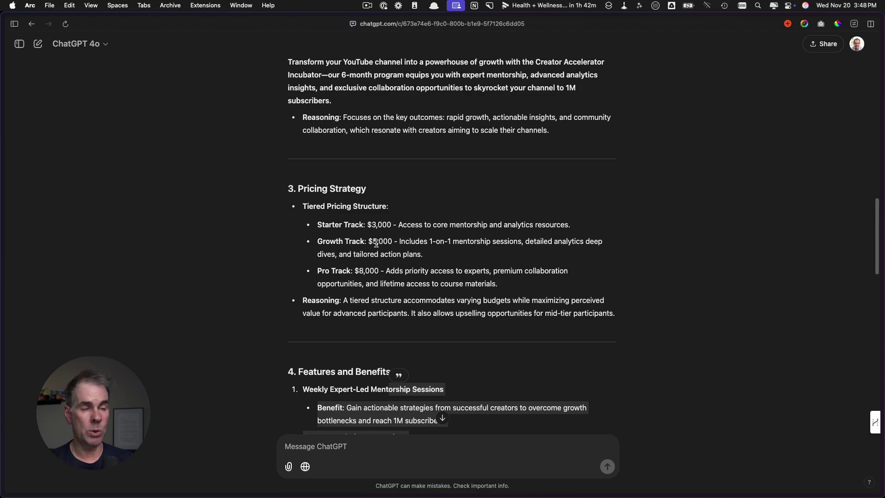
scroll(418, 168, "down", 13)
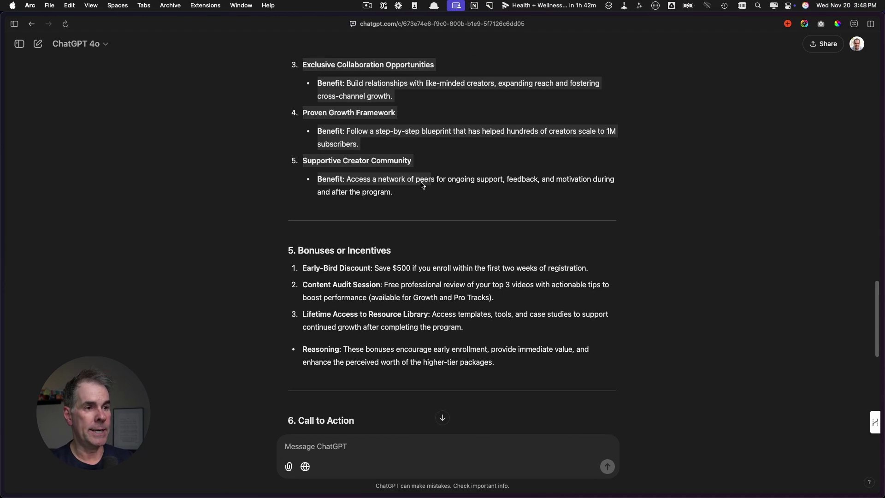
scroll(409, 302, "down", 2)
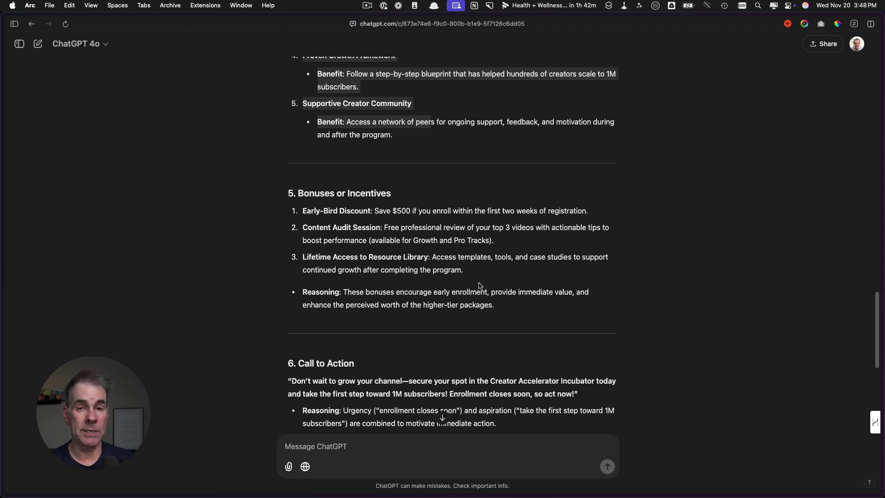
scroll(460, 286, "down", 6)
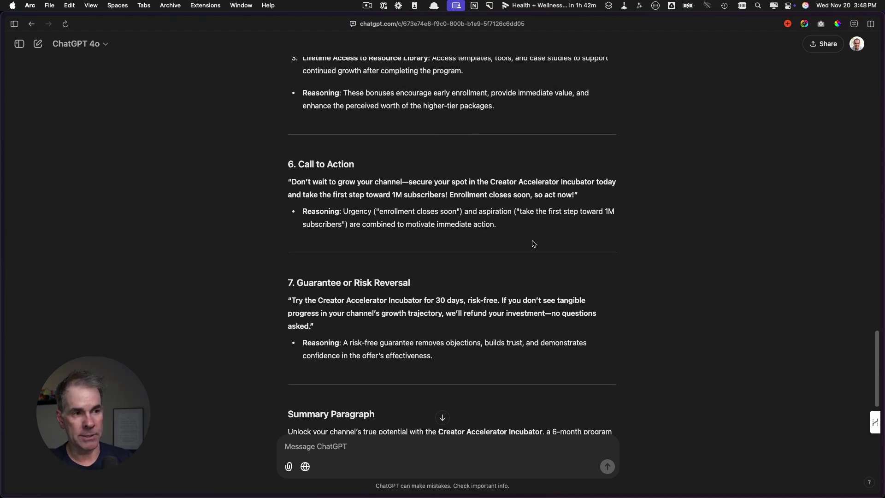
scroll(530, 245, "down", 4)
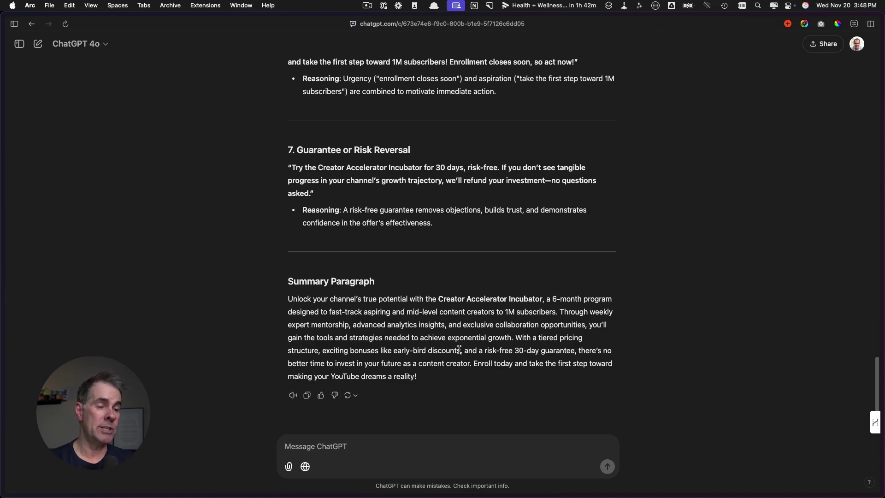
Regenerate the offer outline with o1-preview and review the 1M Subscriber Accelerator version
left_click(358, 399)
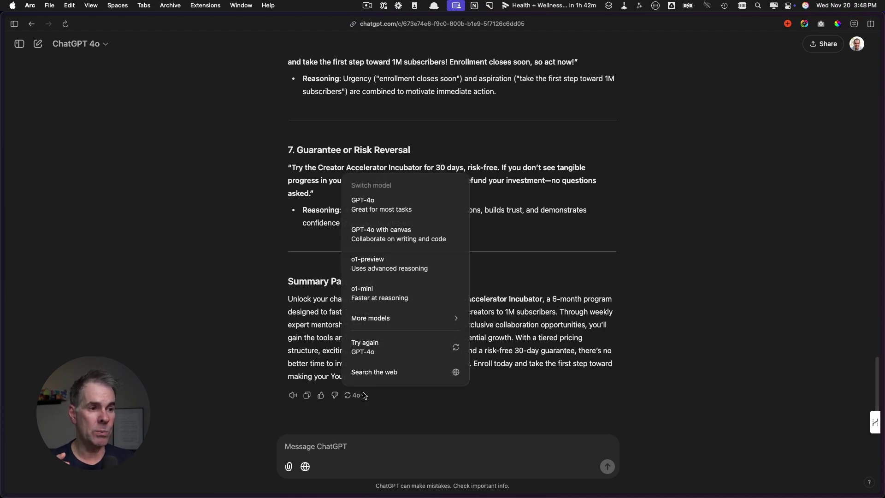
left_click(376, 266)
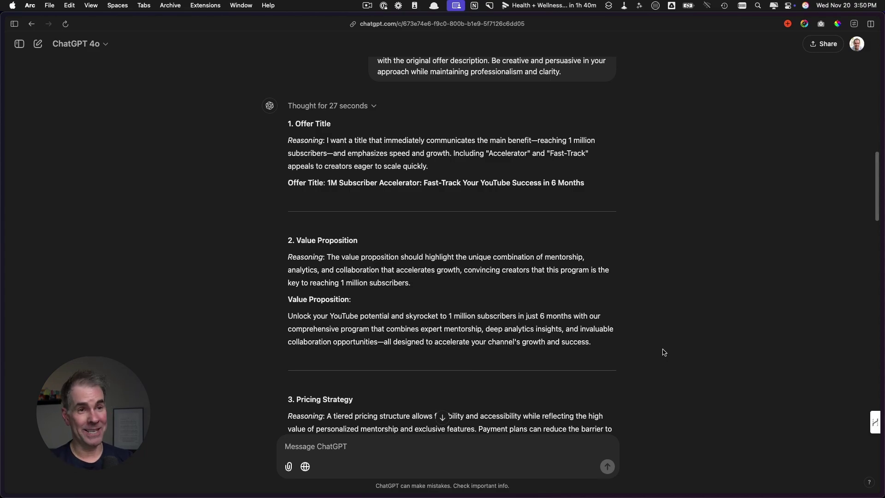
scroll(656, 353, "down", 1)
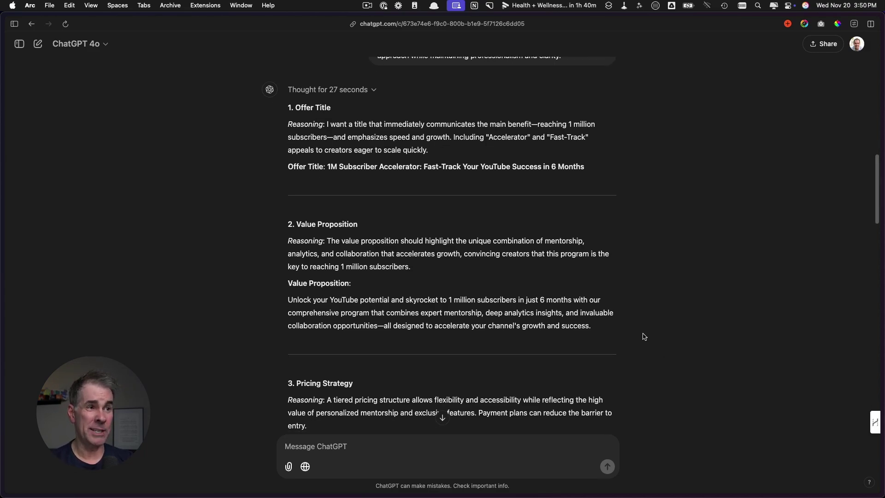
scroll(630, 356, "down", 5)
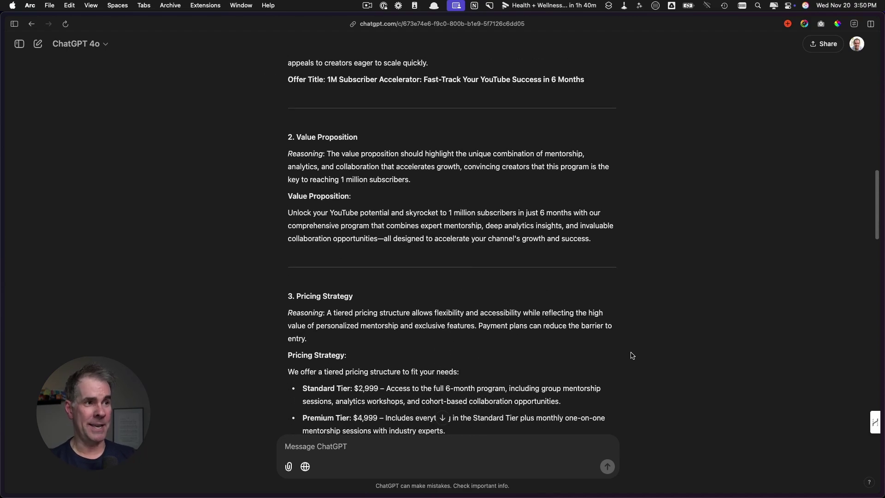
scroll(632, 354, "down", 10)
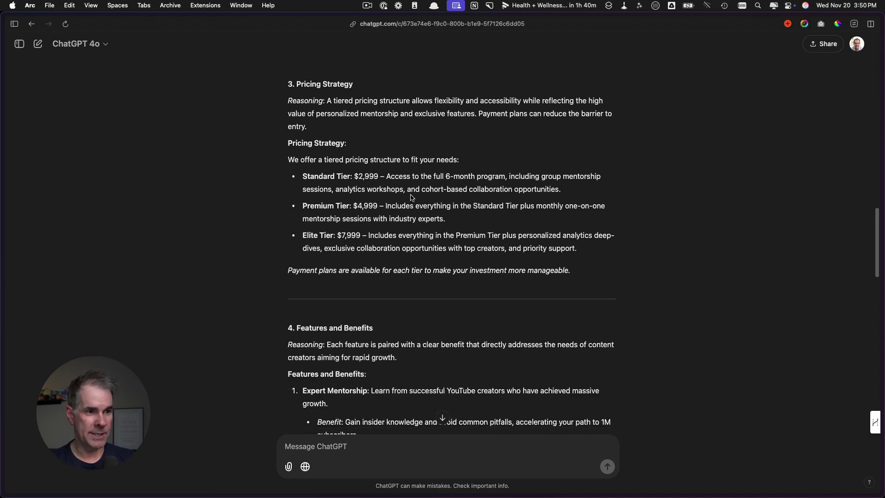
scroll(330, 300, "down", 13)
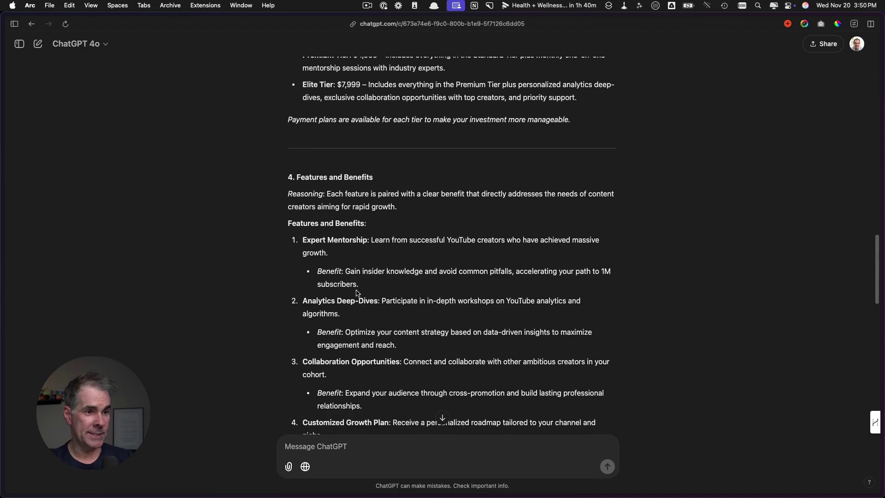
scroll(468, 410, "down", 5)
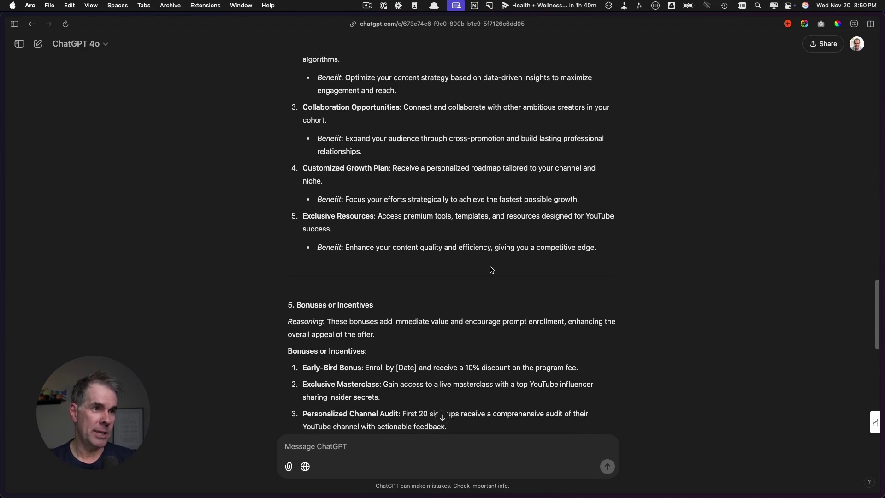
scroll(469, 307, "down", 4)
scroll(468, 307, "down", 11)
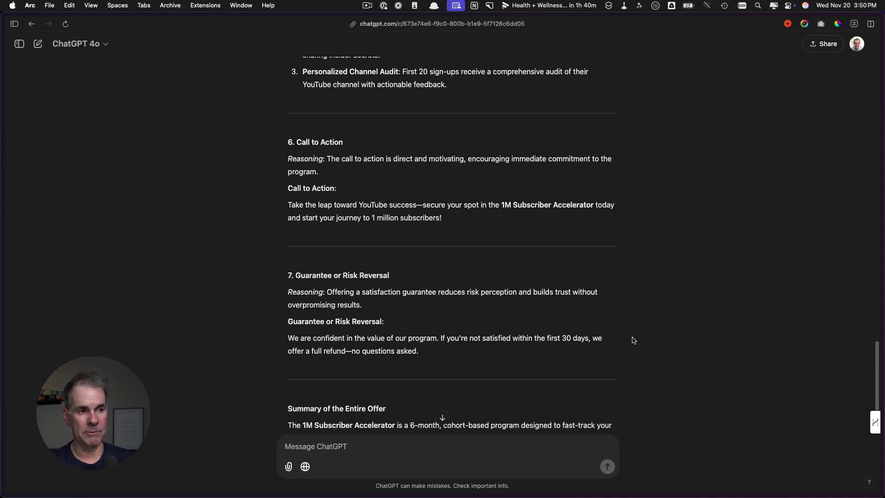
scroll(622, 341, "down", 1)
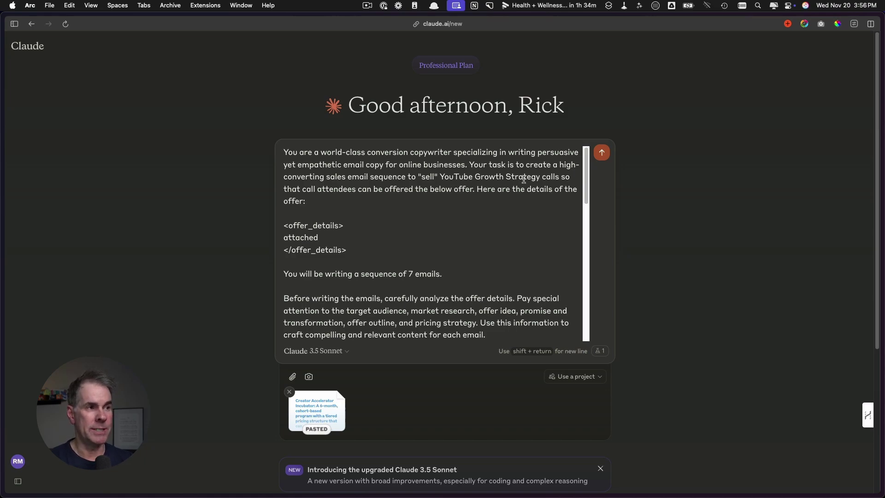
Place the cursor right after the word 'attached' in the copywriter prompt
left_click(362, 236)
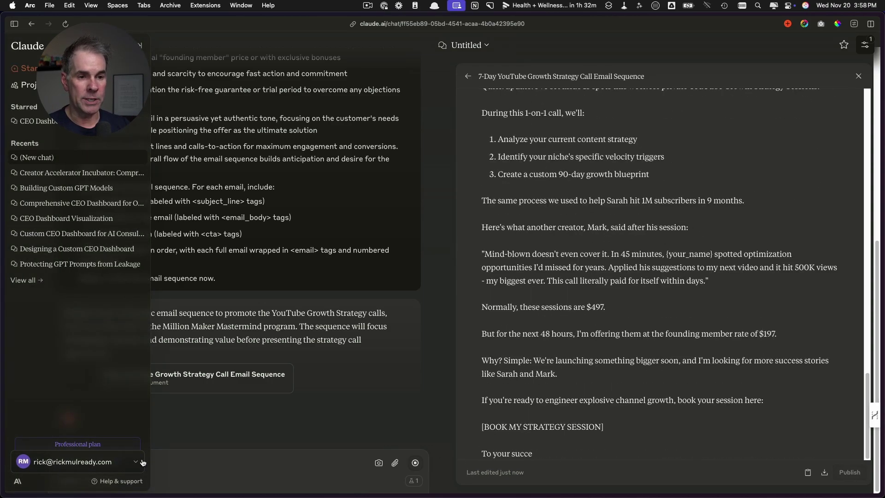
Send the 7-email sales sequence prompt and follow Claude's reply to the end
left_click(234, 462)
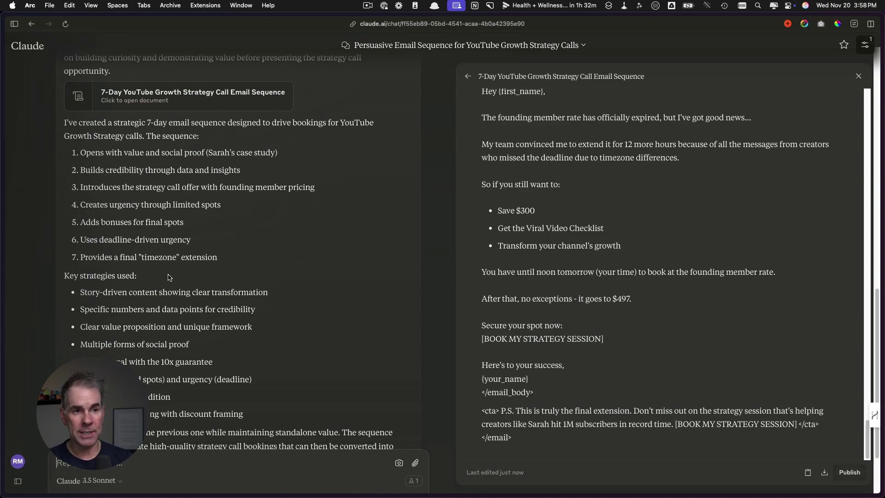
scroll(182, 405, "down", 3)
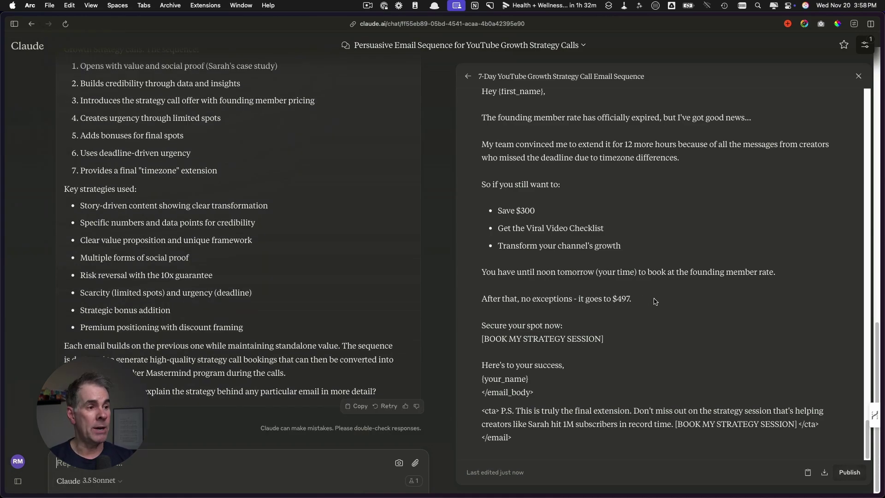